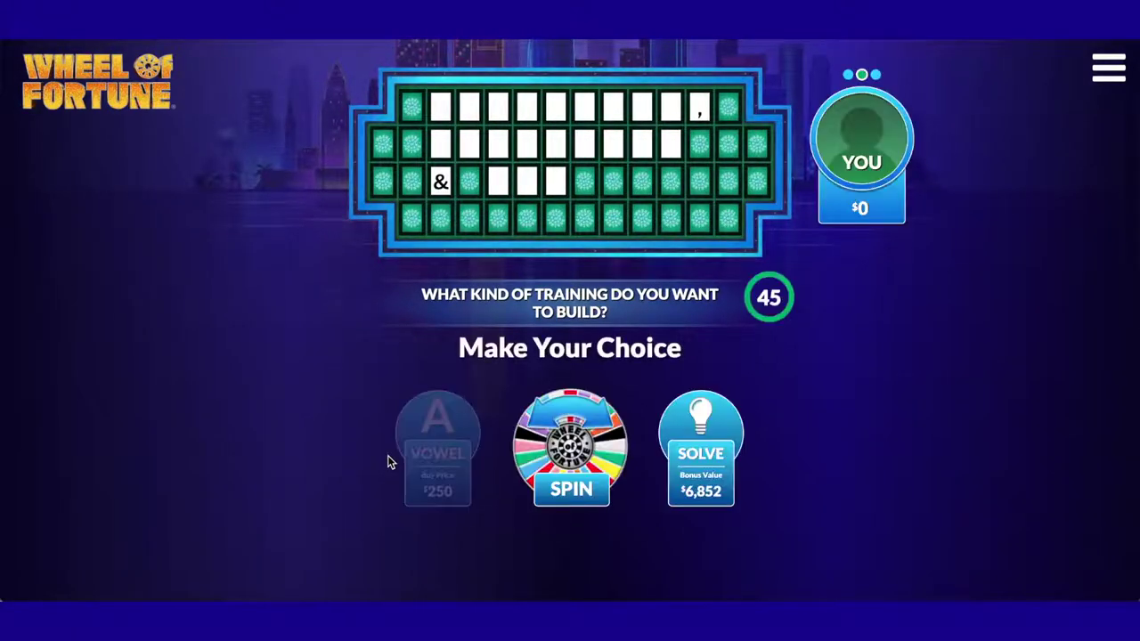
Step: Spin the wheel with Quick Spin in the training puzzle round
click(580, 464)
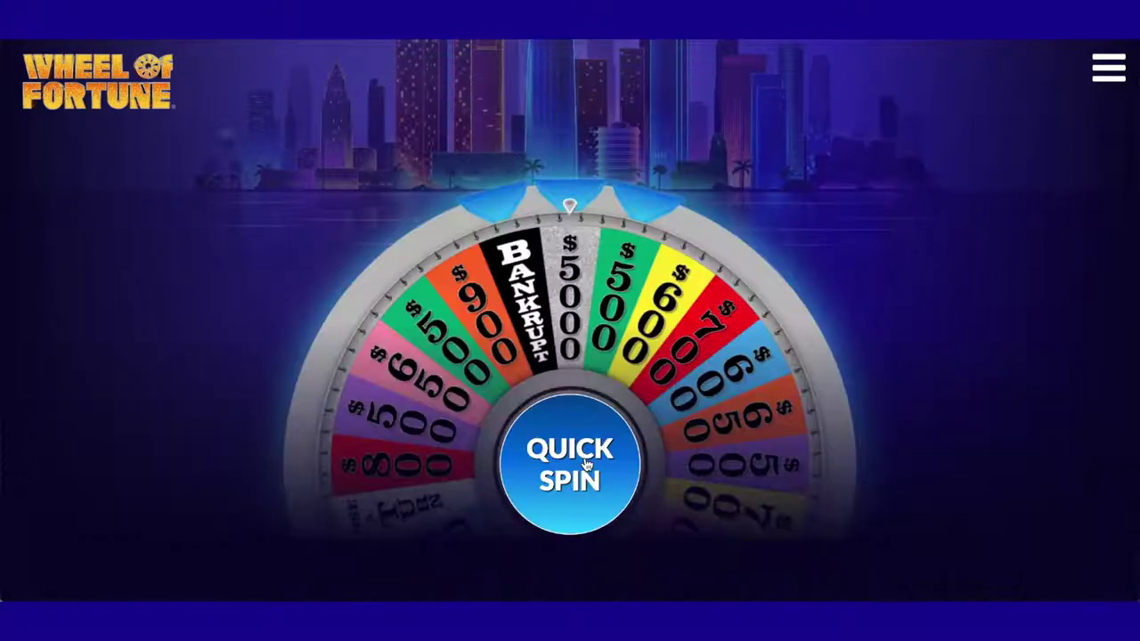
click(586, 464)
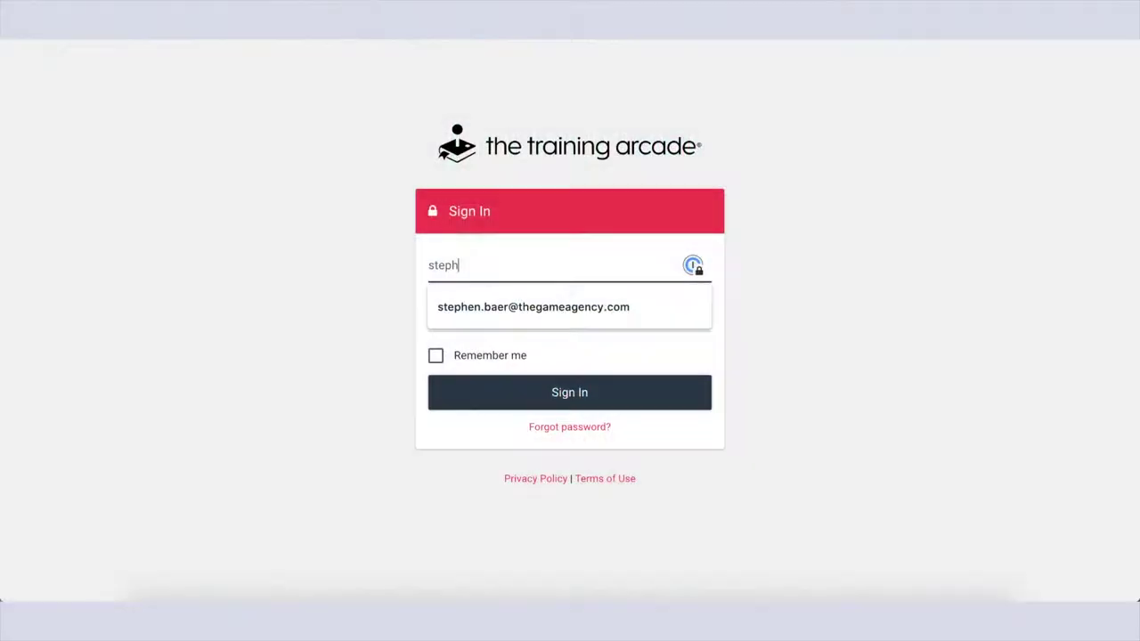
Step: Switch to The Training Arcade and sign in with the account e-mail and password
click(574, 307)
click(582, 313)
text(******)
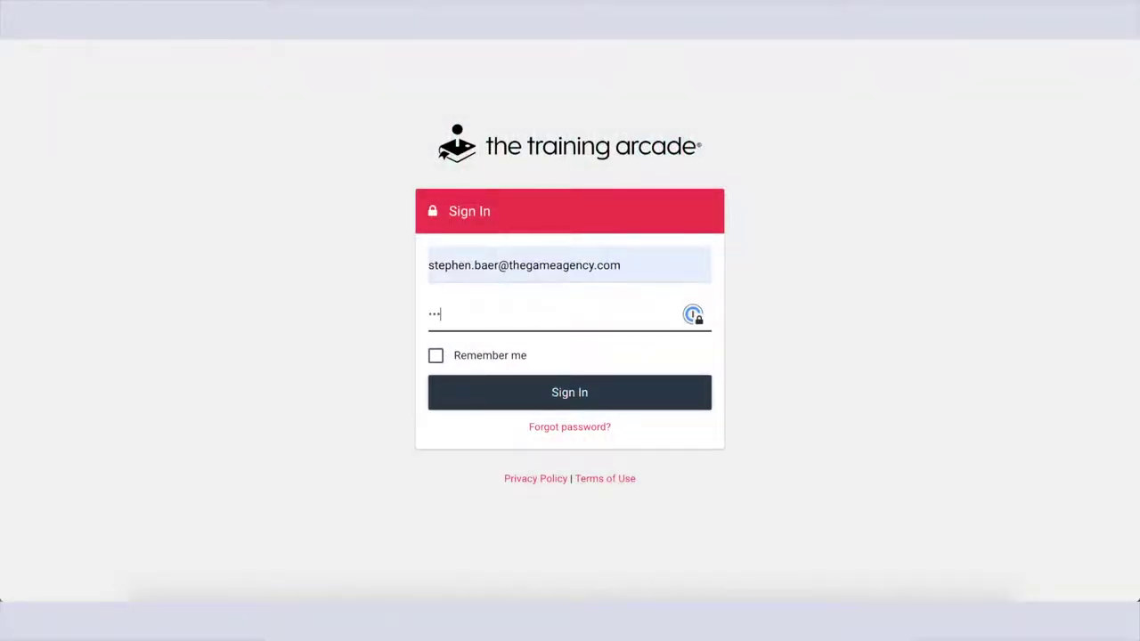
click(588, 389)
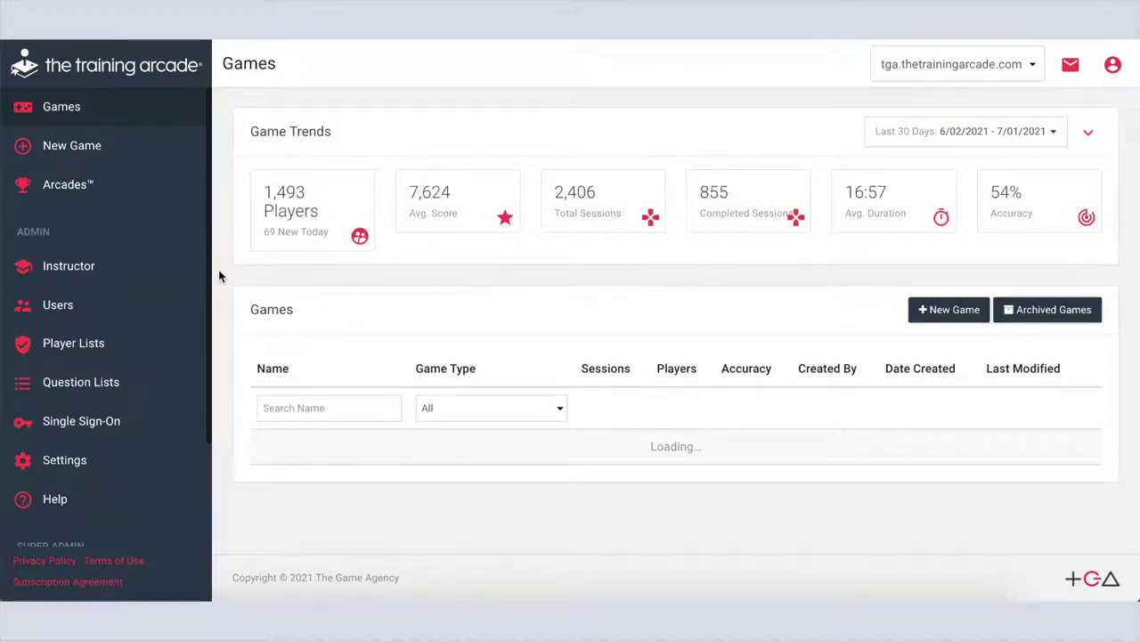
Step: Start a new game of the Wheel of Fortune type and review its game information, branding and game settings
click(142, 153)
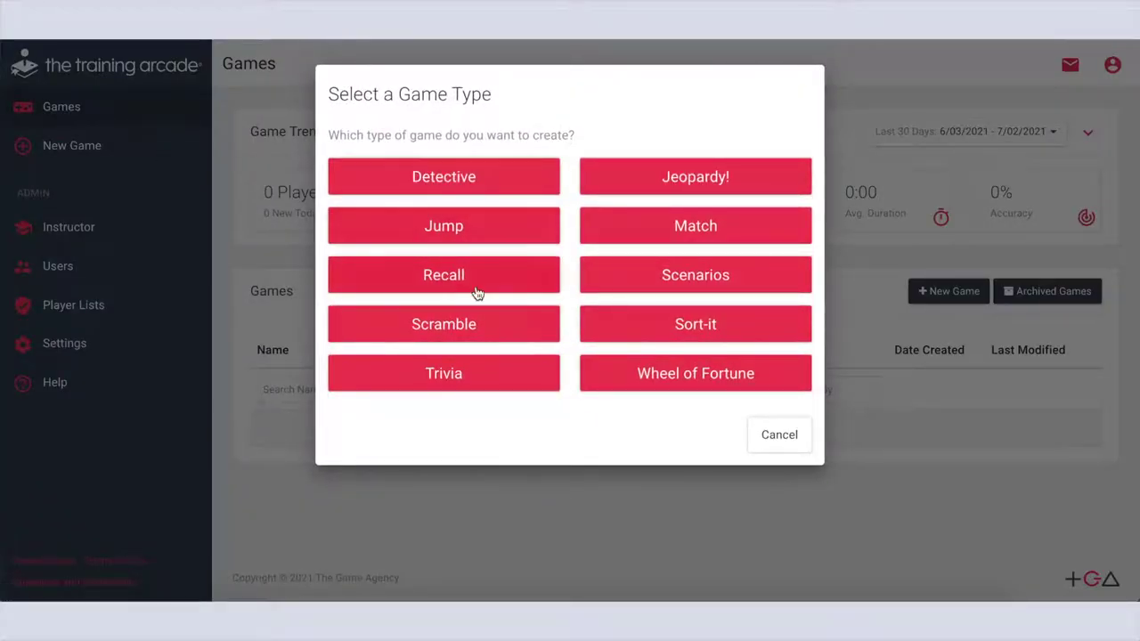
click(603, 393)
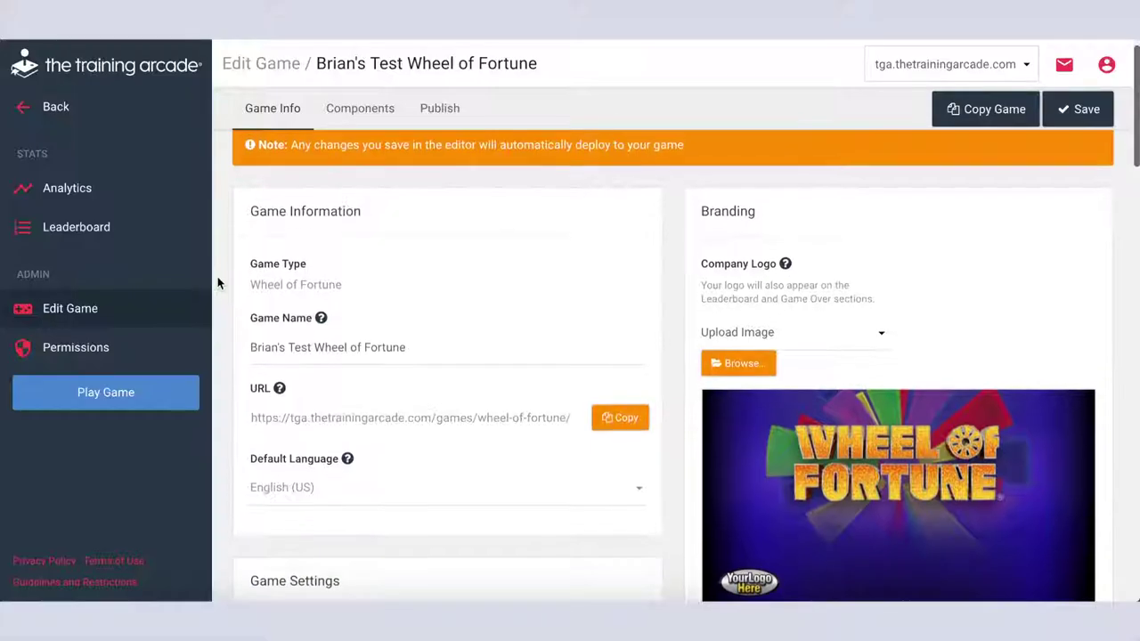
scroll(217, 283, down, 2)
scroll(217, 281, down, 2)
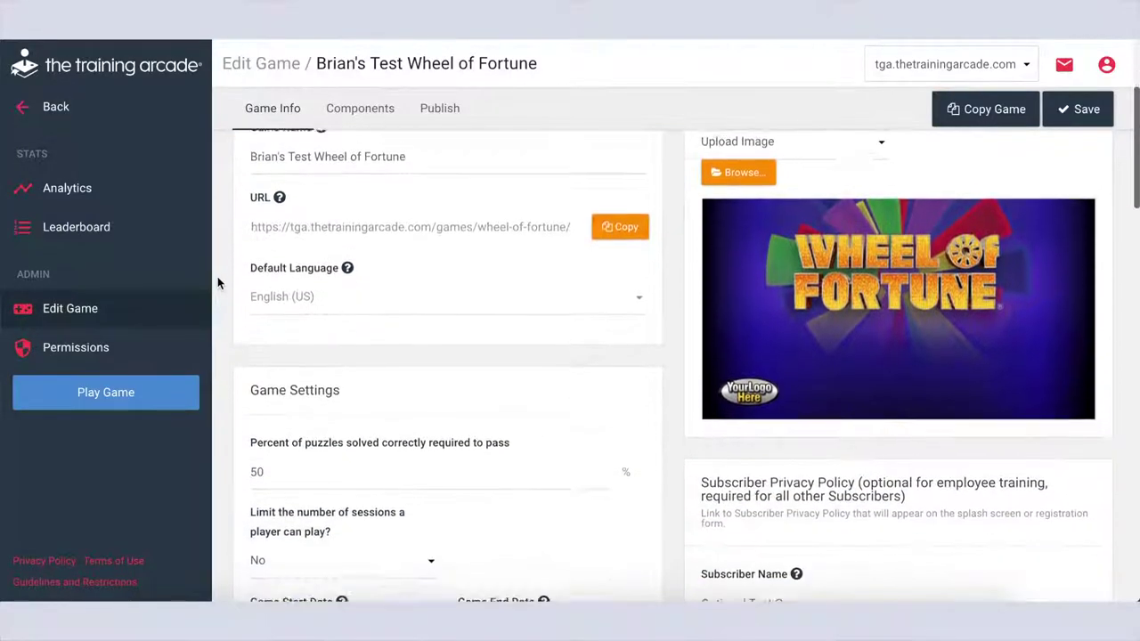
scroll(217, 282, down, 1)
scroll(217, 276, down, 2)
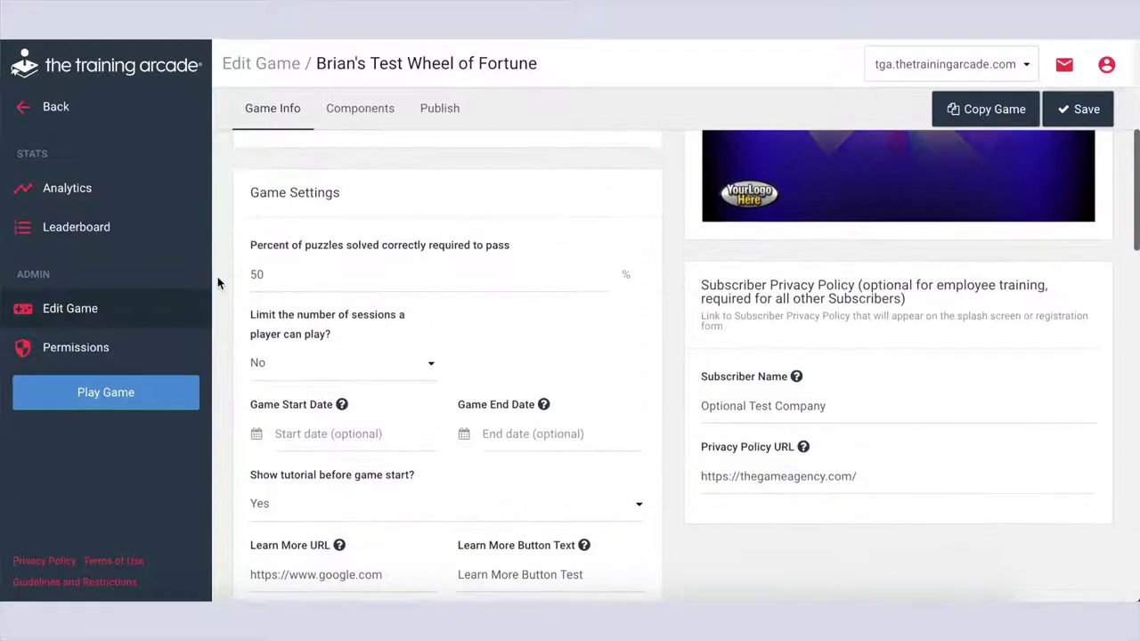
click(272, 123)
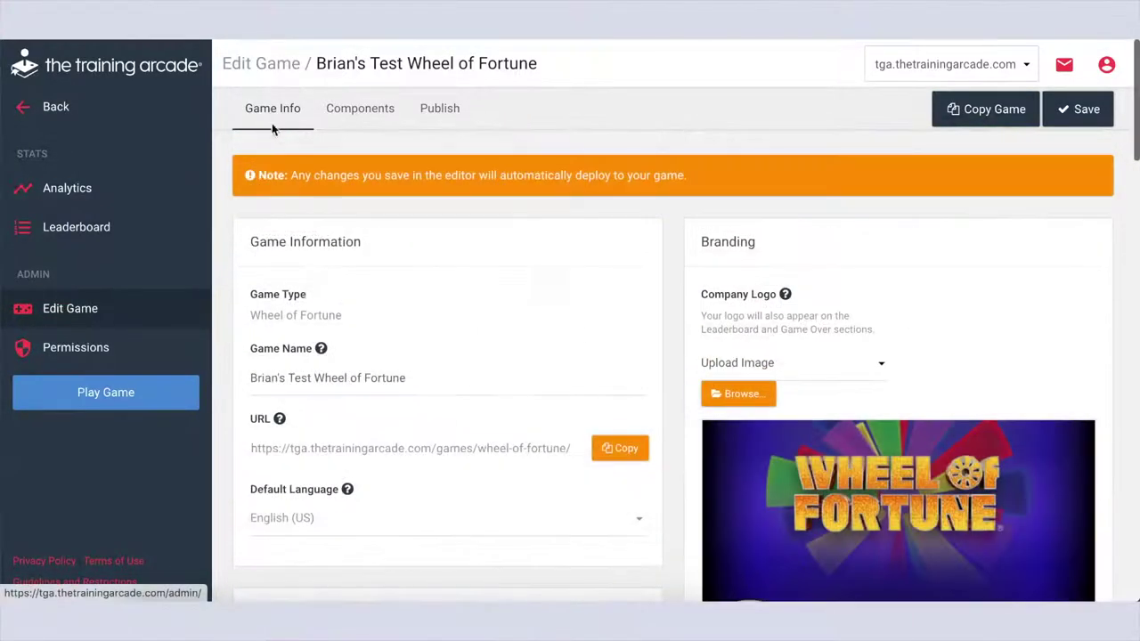
Step: Add a component to the game, keep its type as Spin Puzzle and name it Spin Puzzle 1
click(363, 111)
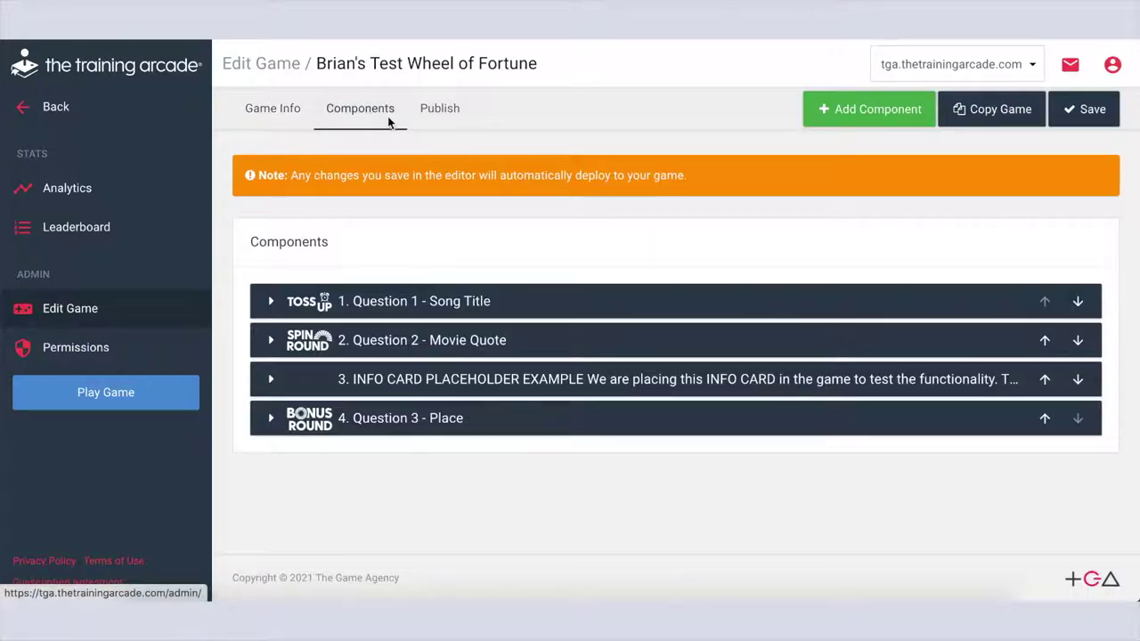
click(842, 109)
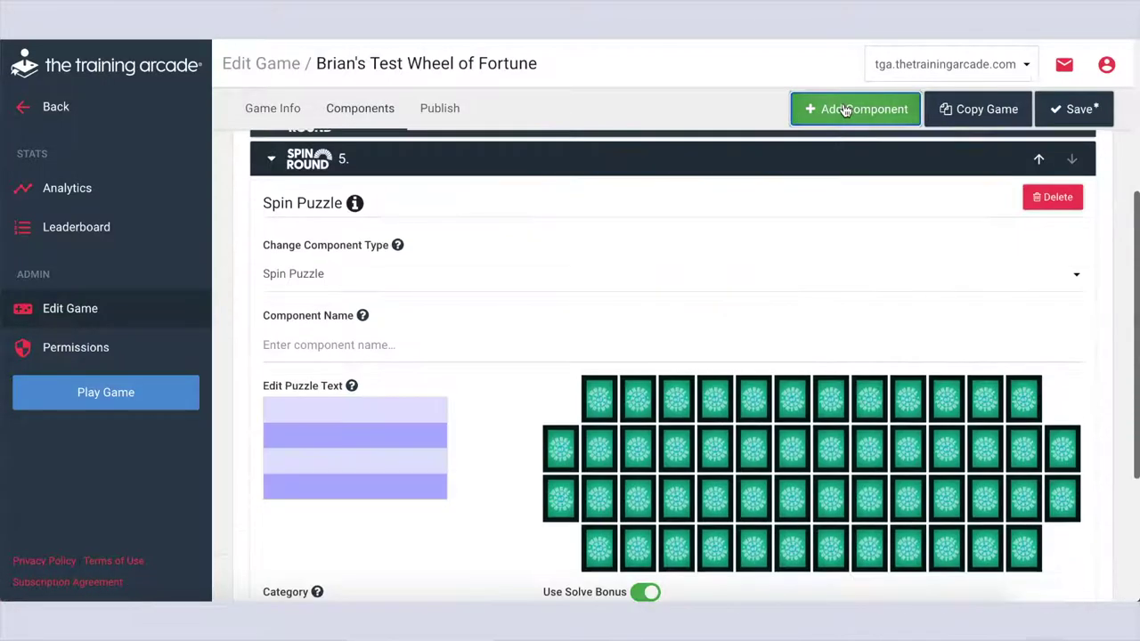
click(471, 282)
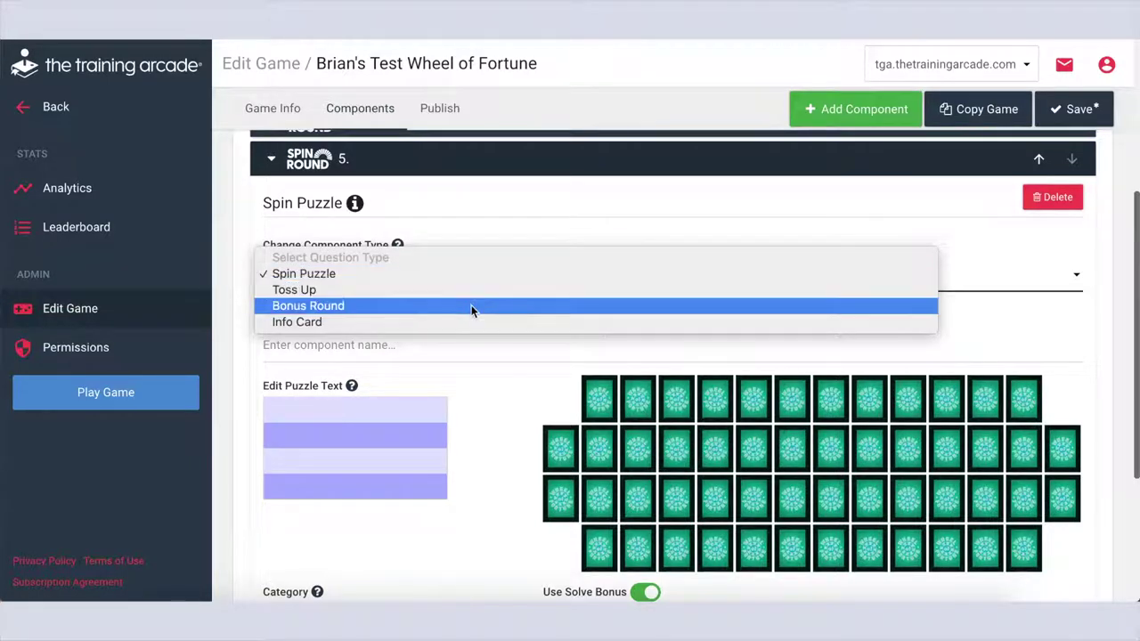
click(410, 214)
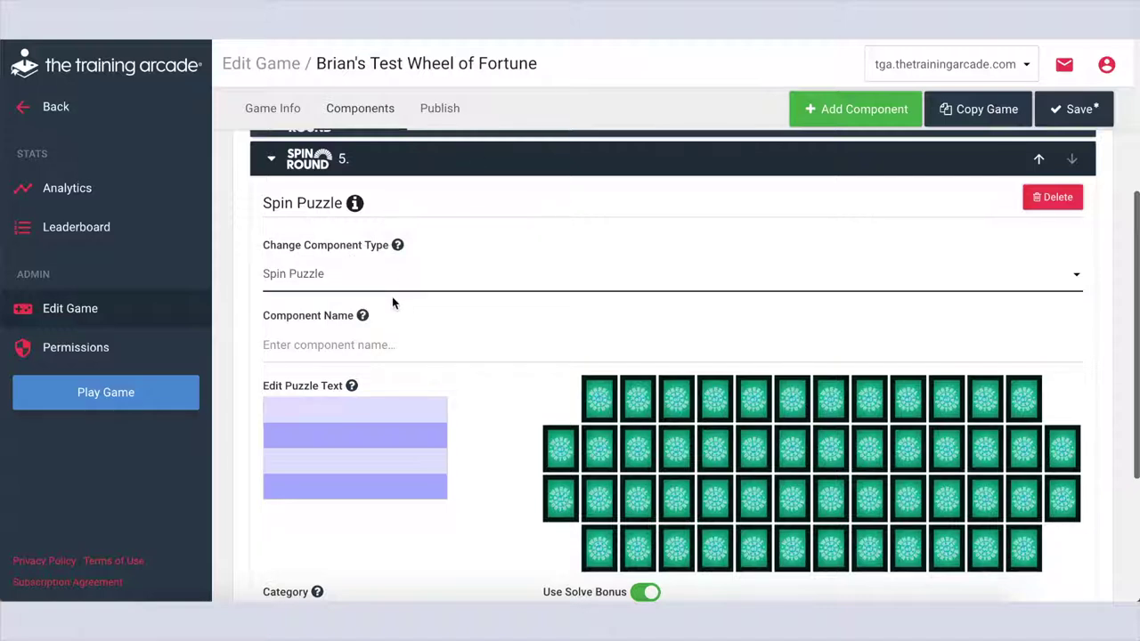
click(387, 345)
text(Spi)
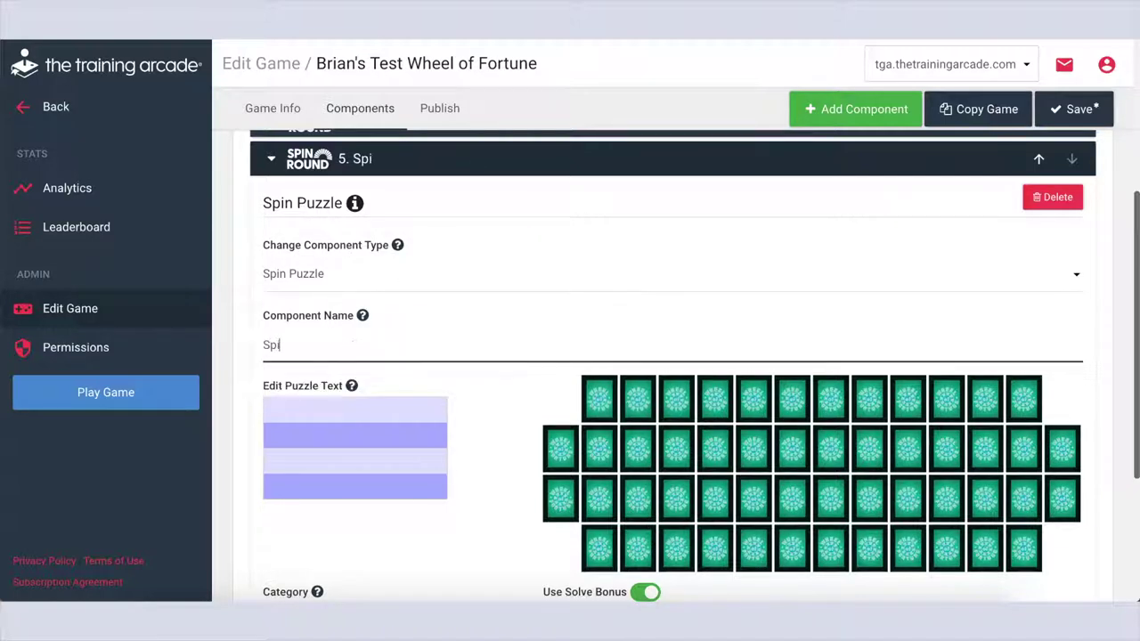
text(n Puzzle 1)
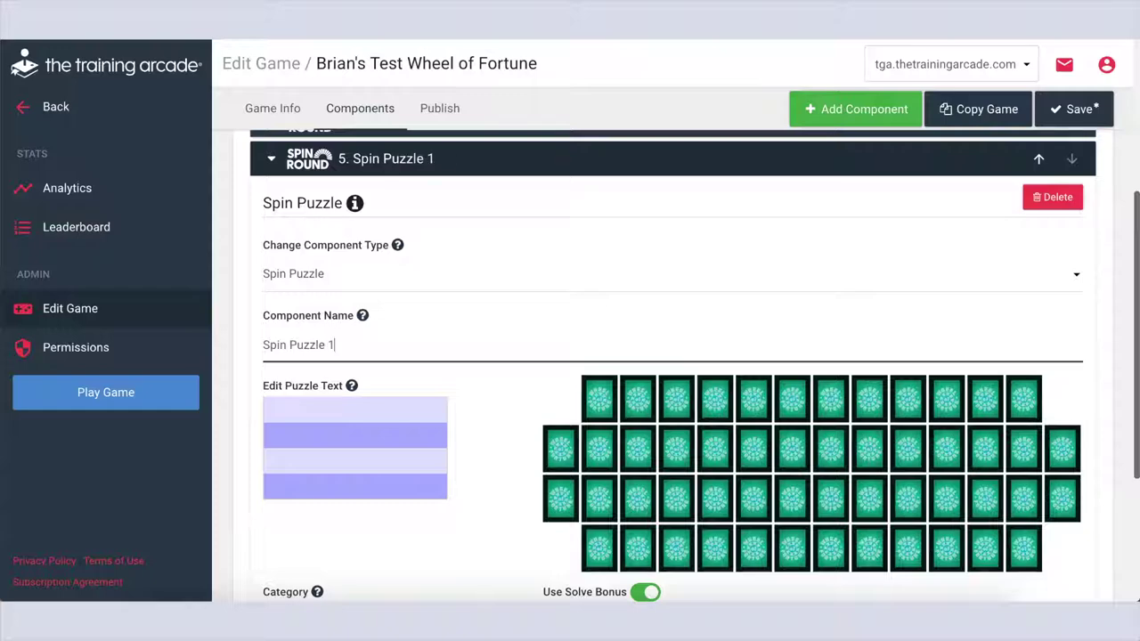
click(255, 349)
Step: Enter GREAT PYRAMID OF GIZA as the puzzle text of Spin Puzzle 1
scroll(255, 348, down, 2)
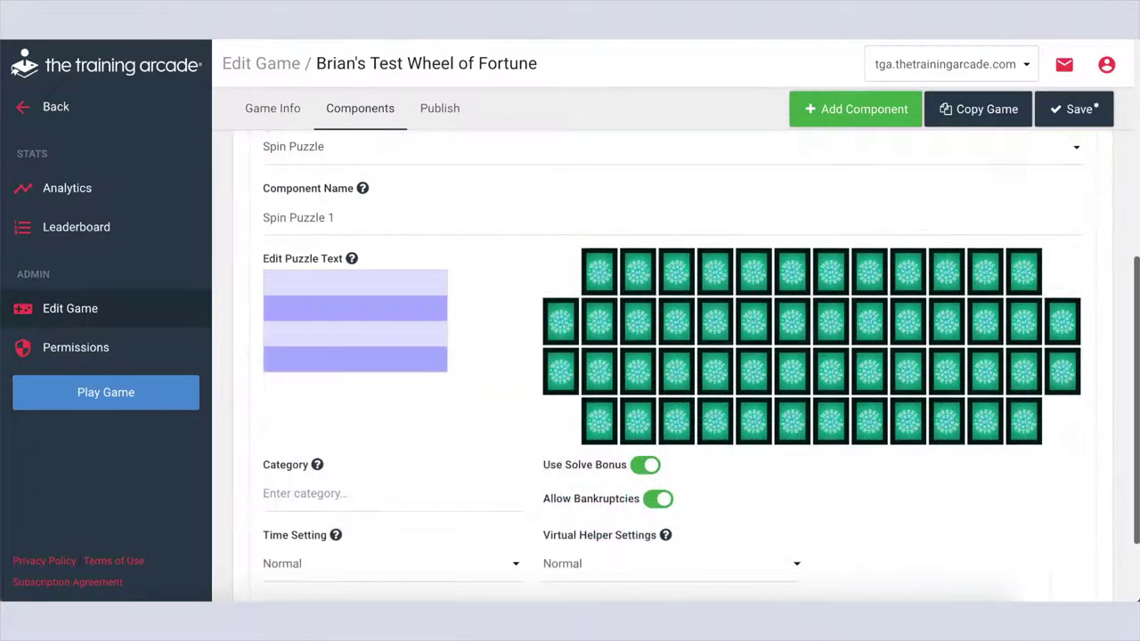
click(374, 279)
text(GREAT)
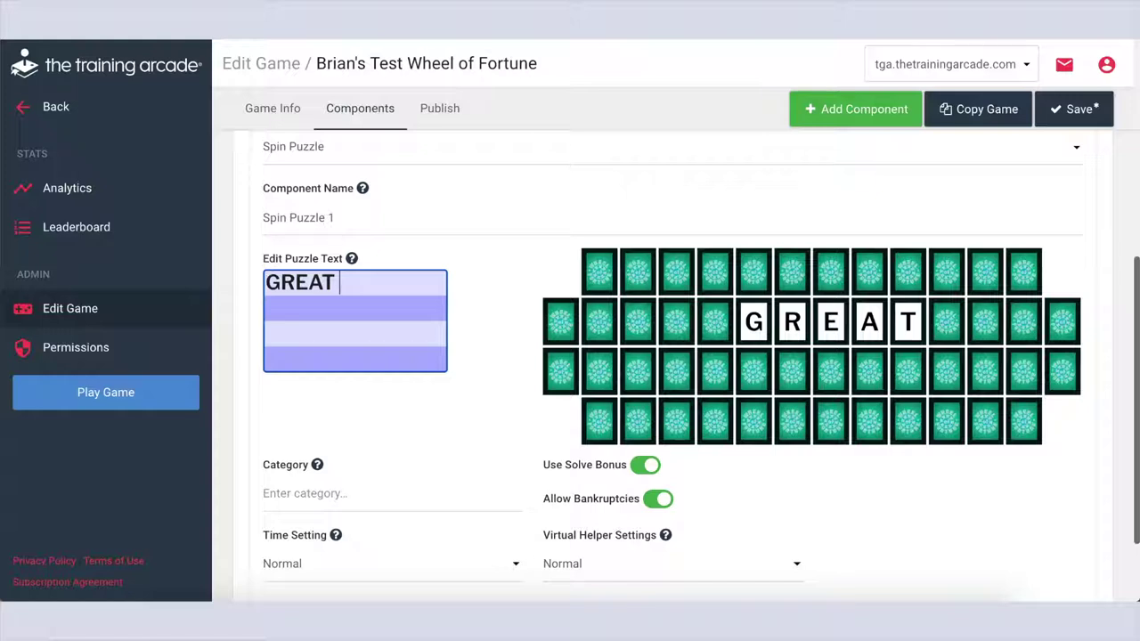
text( PYRAMID)
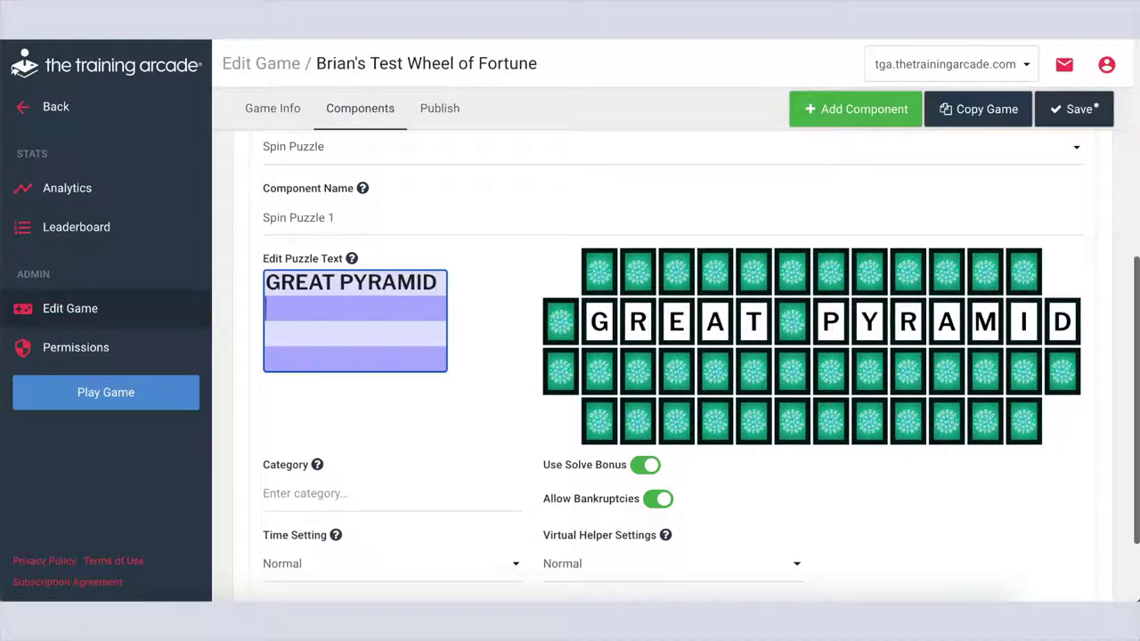
text( OF)
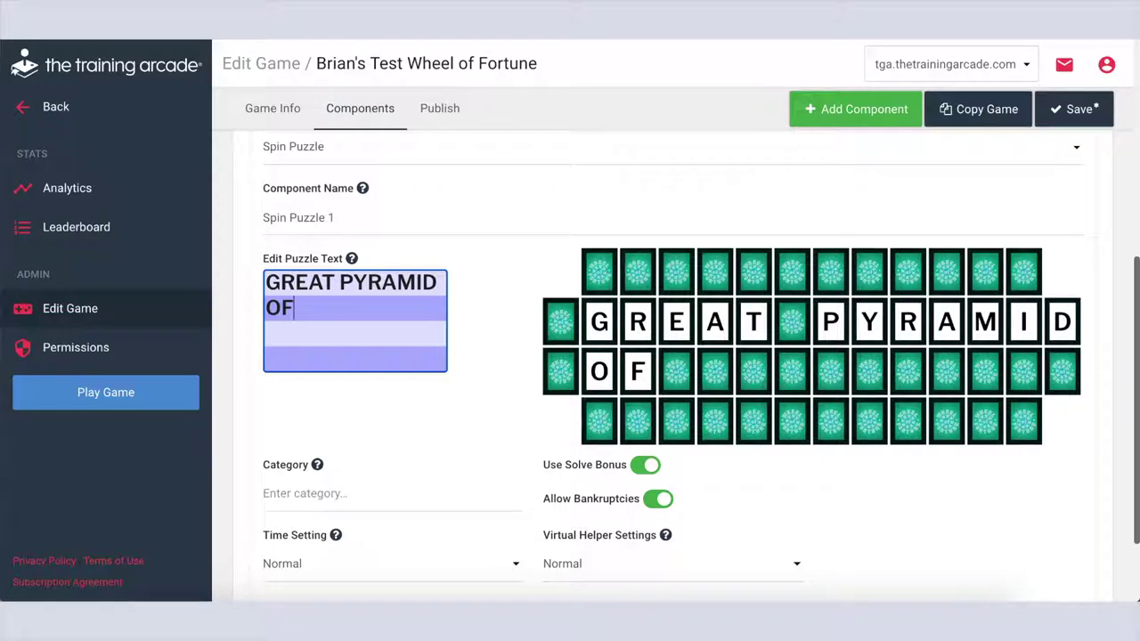
text( GIS)
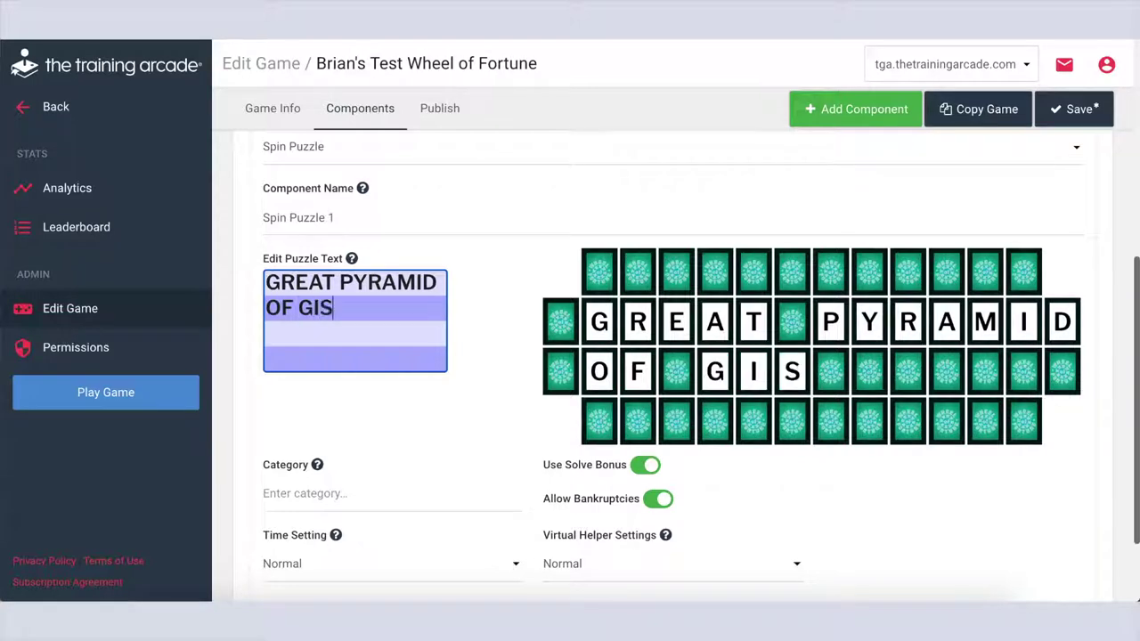
key(BackSpace)
text(ZA)
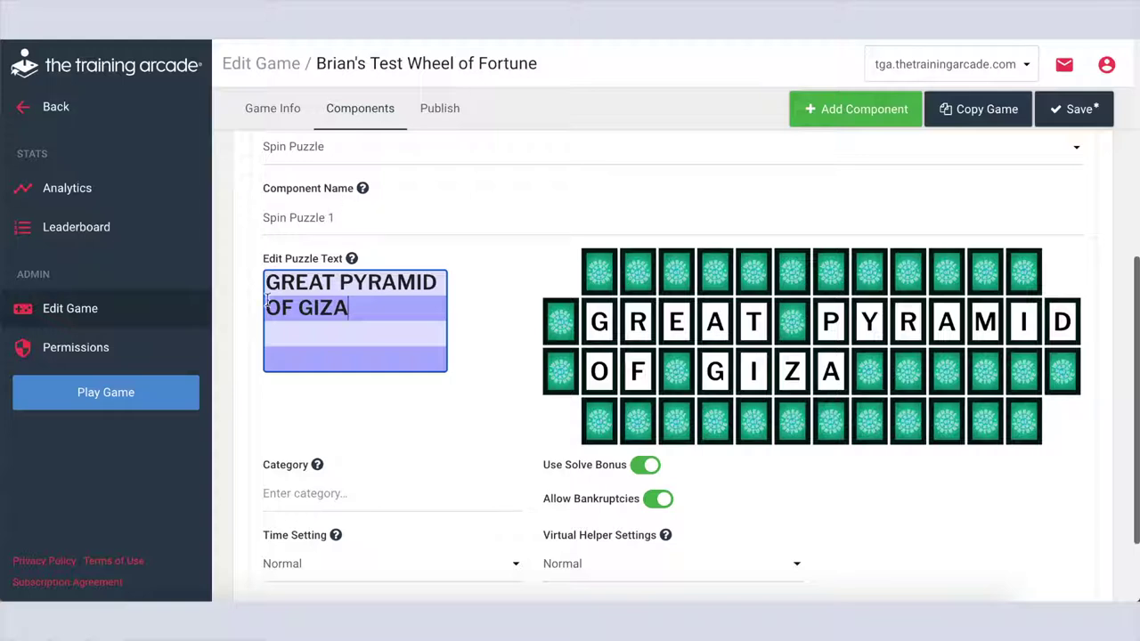
Step: Try adding the special characters & and % to the end of the puzzle text
click(238, 343)
text(&)
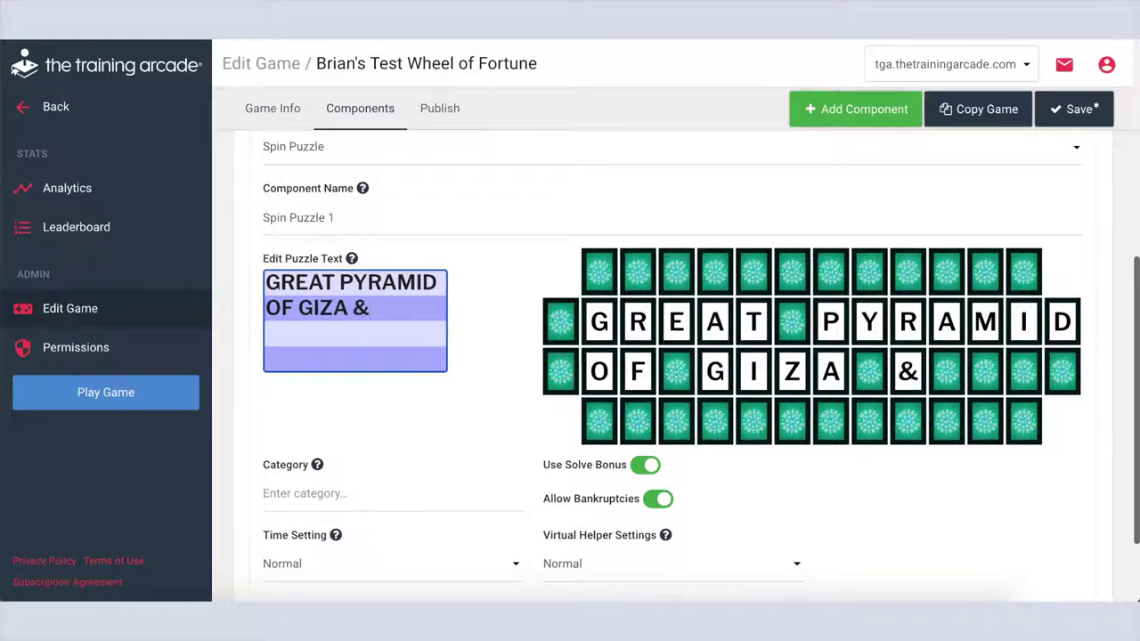
text(%)
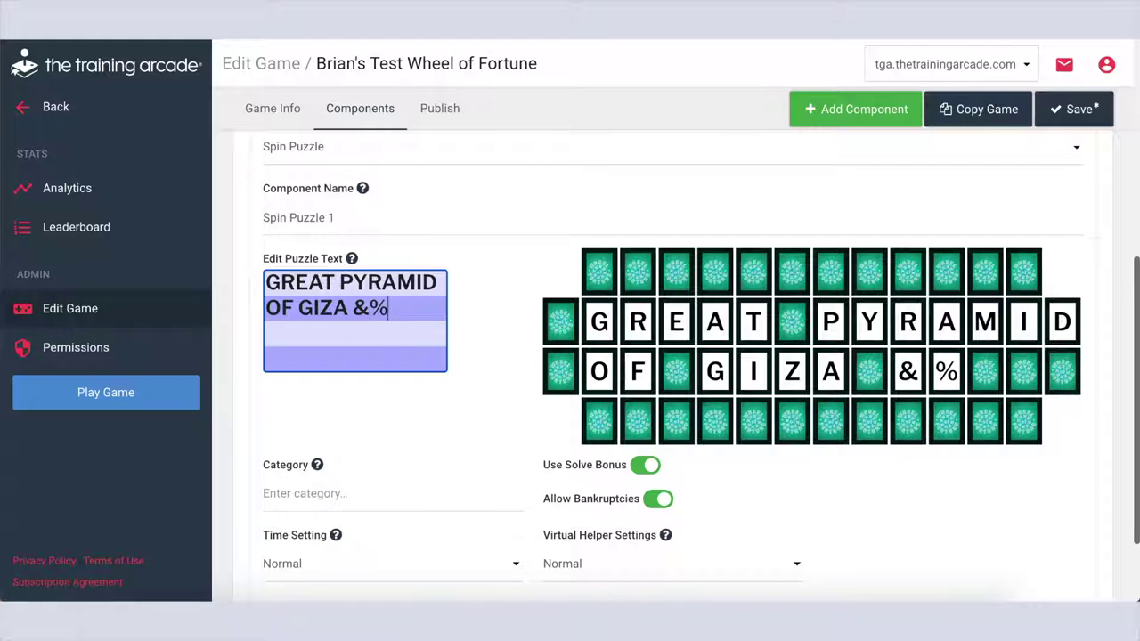
key(BackSpace)
key(BackSpace)
key(BackSpace)
Step: Set the puzzle's category to 7 Wonders of the World and its time setting to Slow
scroll(504, 329, down, 1)
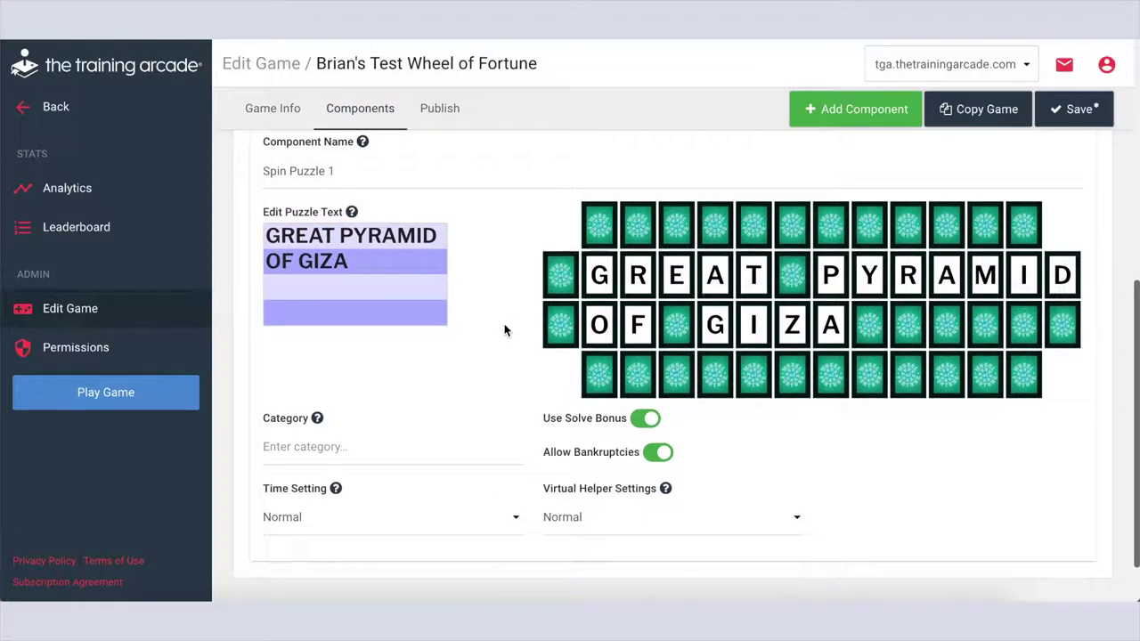
click(421, 448)
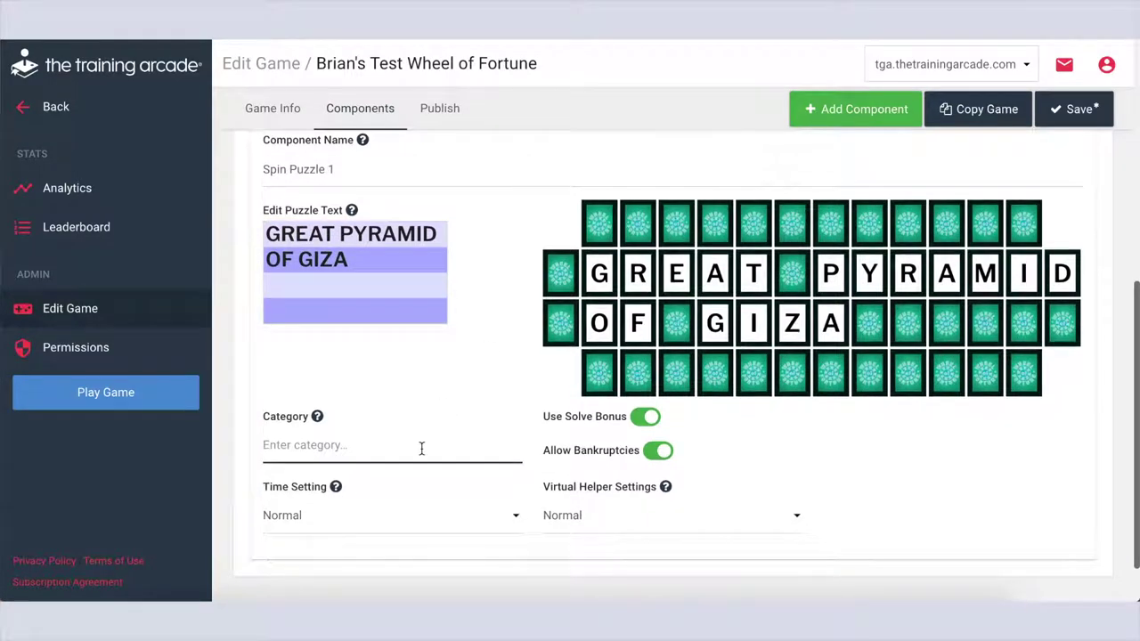
text(7 Wonders of the World)
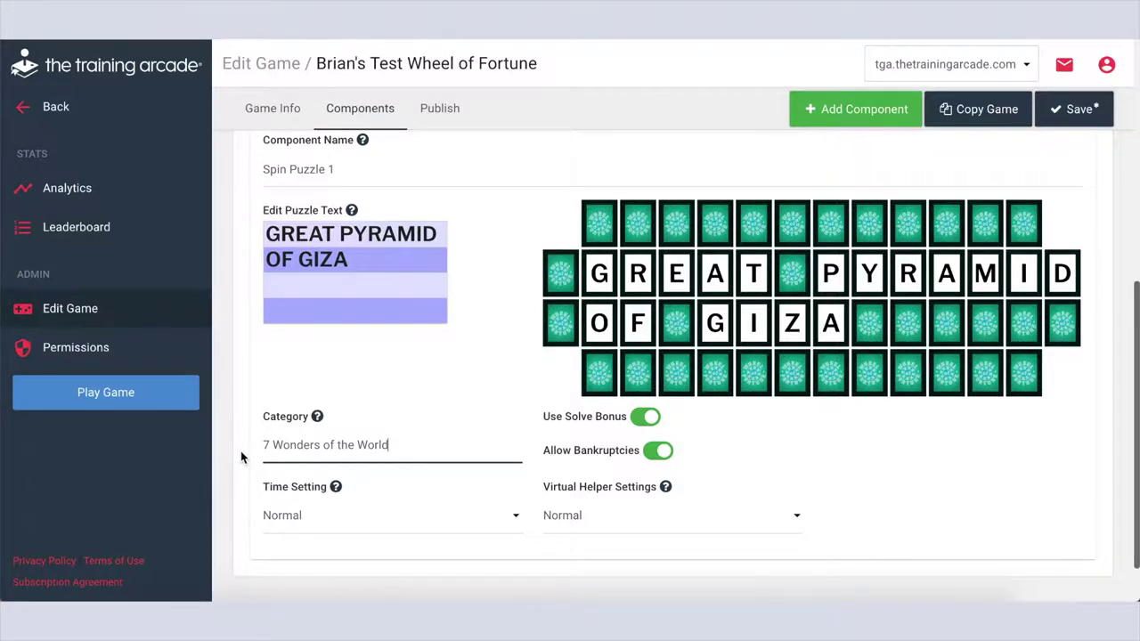
scroll(399, 439, down, 2)
click(393, 461)
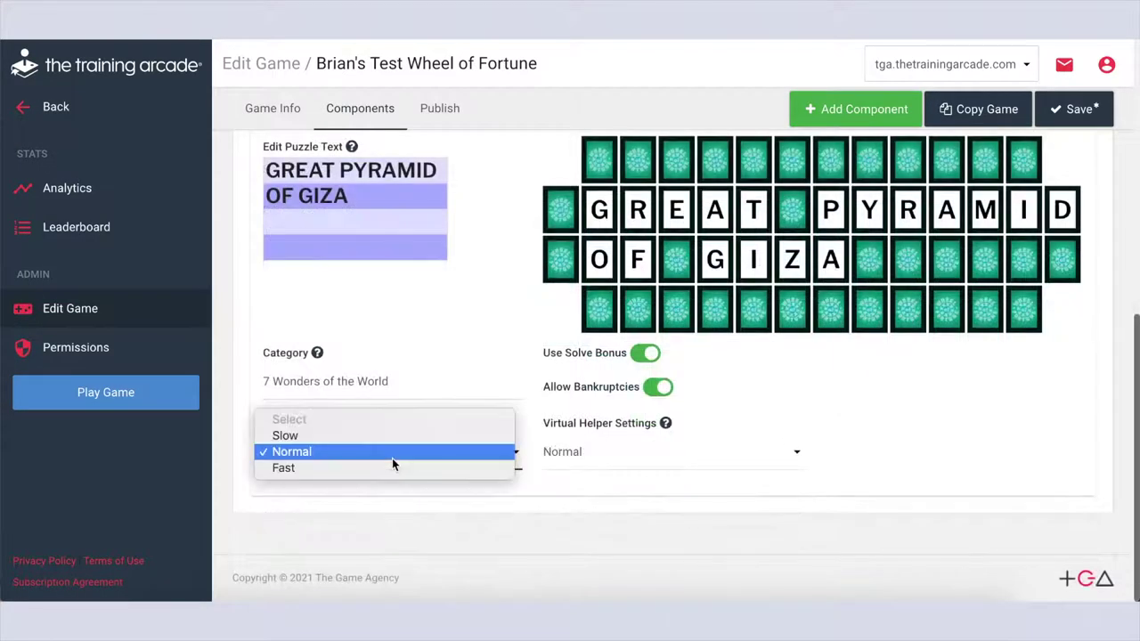
click(395, 436)
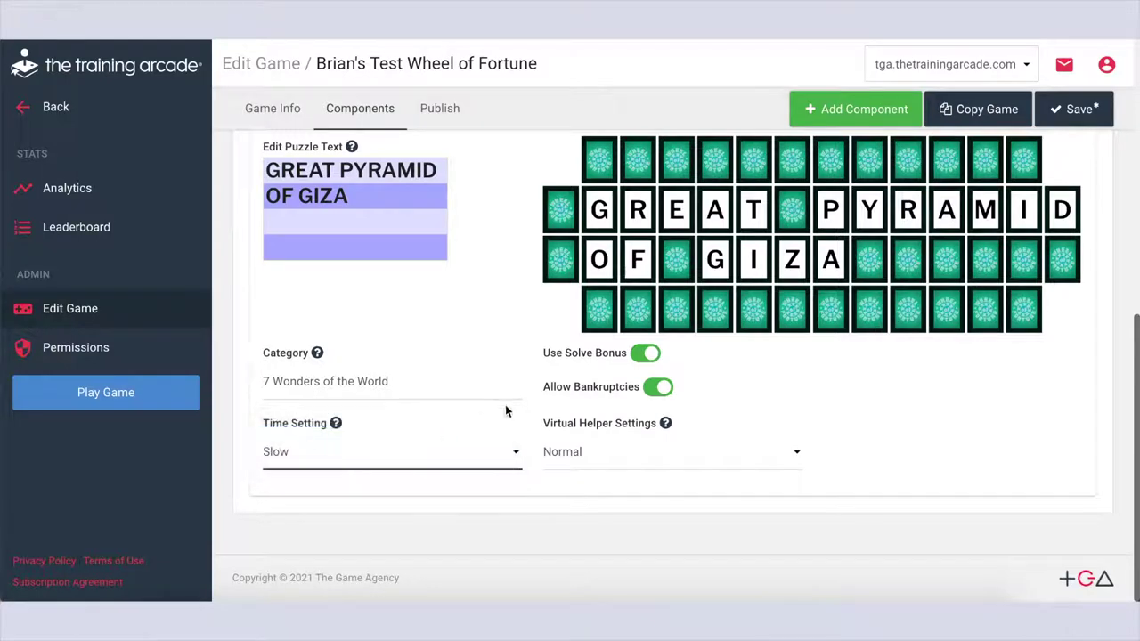
Step: Try switching the Use Solve Bonus and Allow Bankruptcies options off and back on
click(641, 354)
click(640, 354)
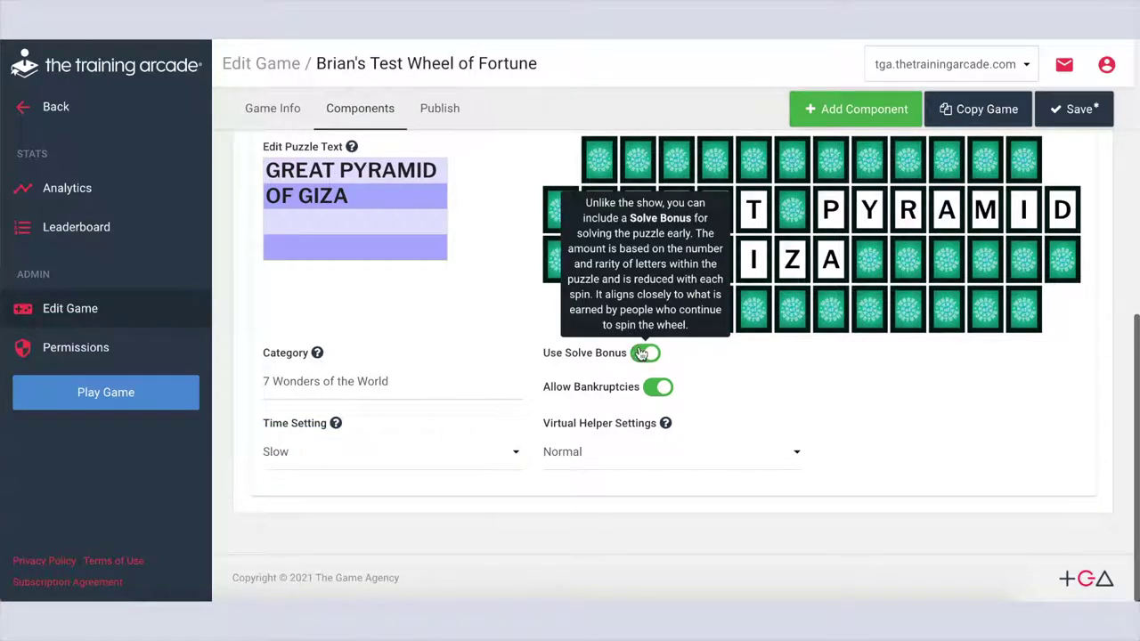
click(657, 393)
click(656, 394)
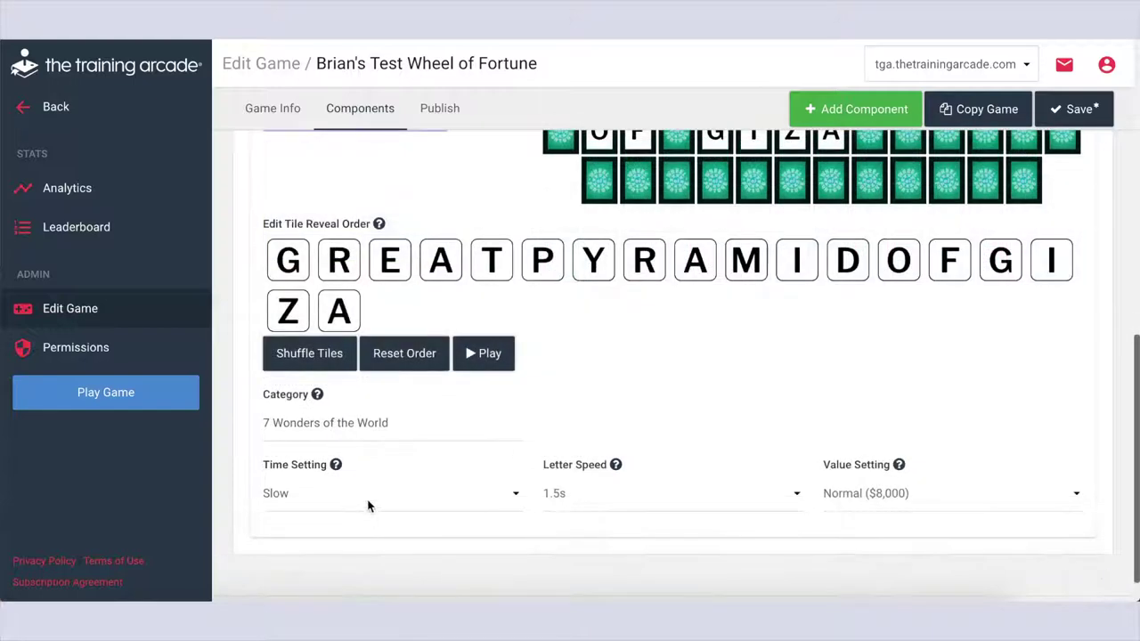
Step: Set the tile-reveal puzzle's letter speed to 1.0s, keeping the Slow time setting and the Normal ($8,000) value setting
click(369, 509)
click(368, 494)
click(588, 497)
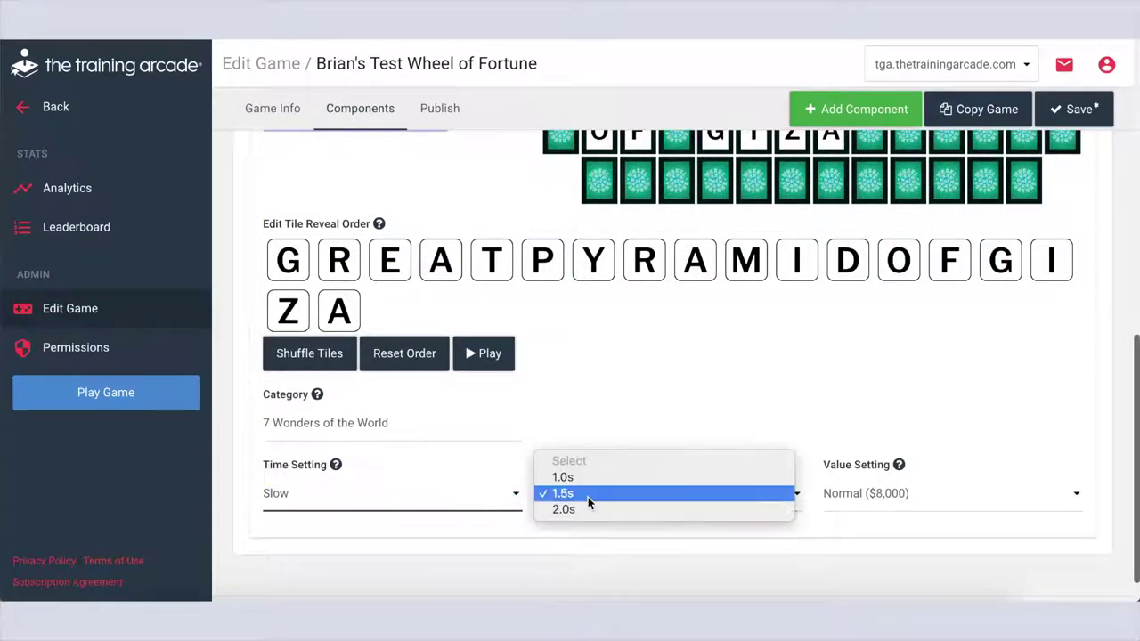
click(589, 477)
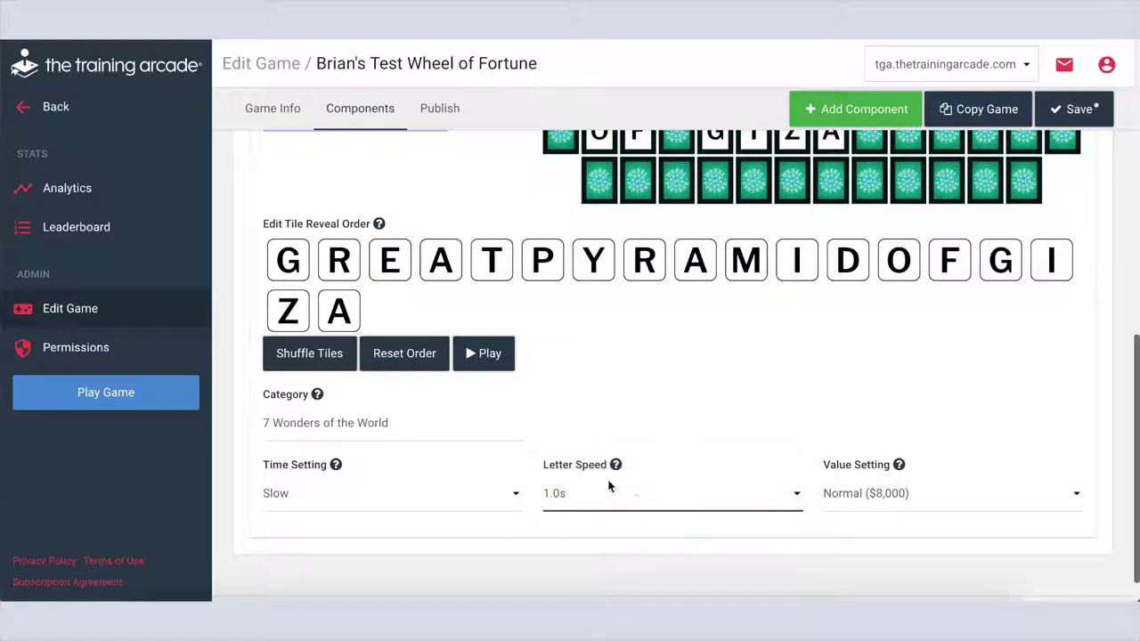
click(840, 499)
click(848, 501)
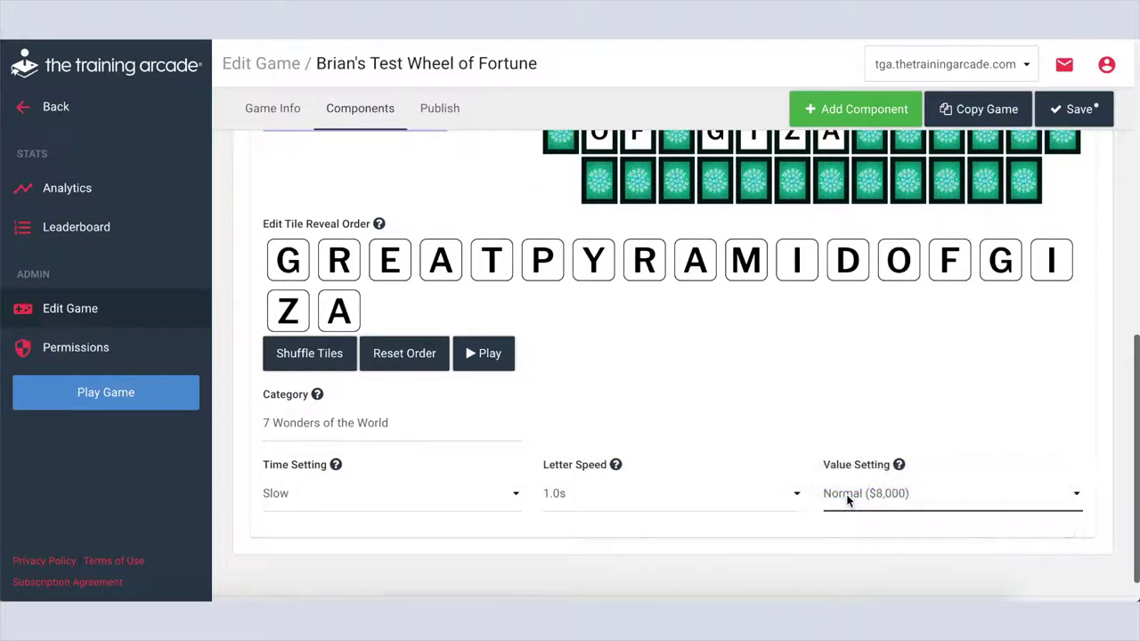
Step: Shuffle the tile reveal order of the GREAT PYRAMID OF GIZA puzzle several times
click(335, 354)
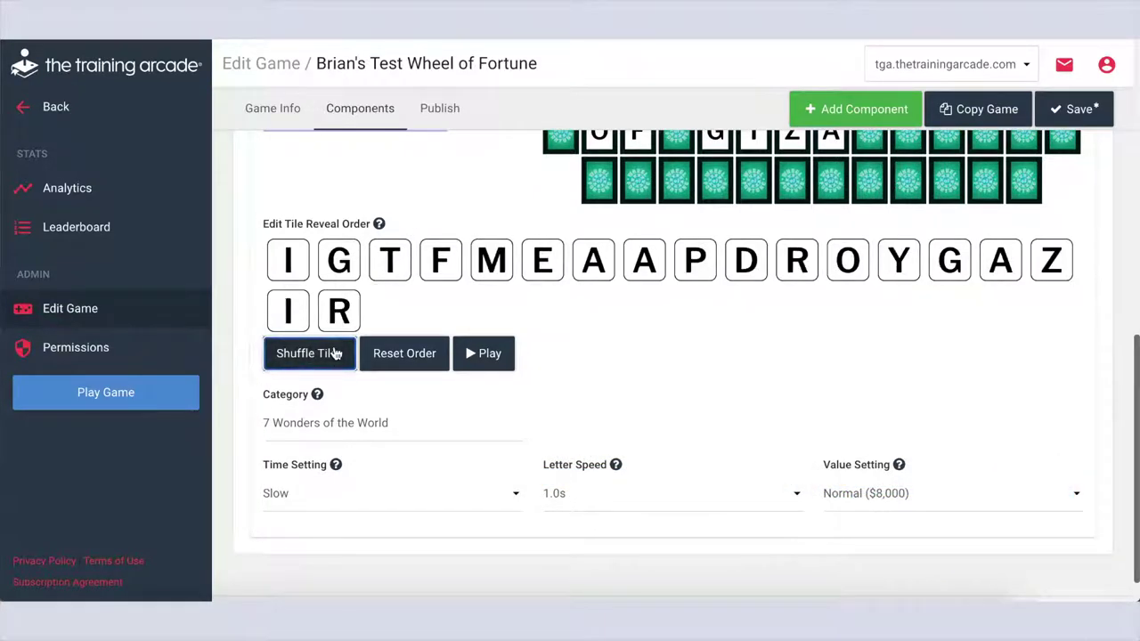
click(336, 353)
click(336, 354)
click(336, 354)
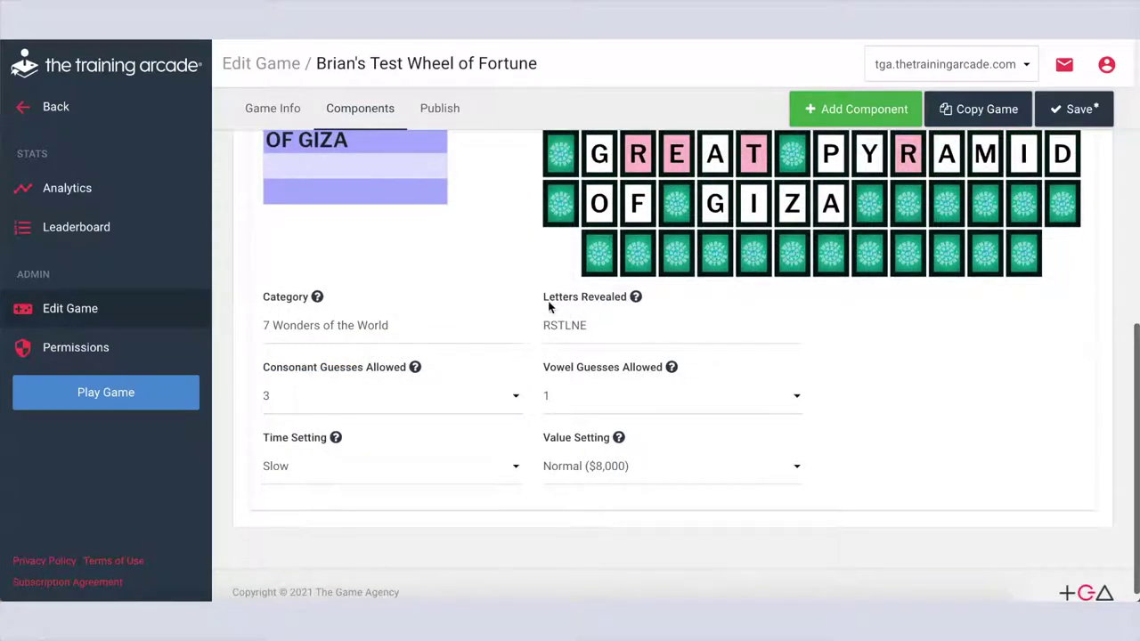
Step: Set the GREAT PYRAMID OF GIZA puzzle's allowed guesses to 3 consonants and 1 vowel
click(492, 406)
click(483, 399)
click(587, 394)
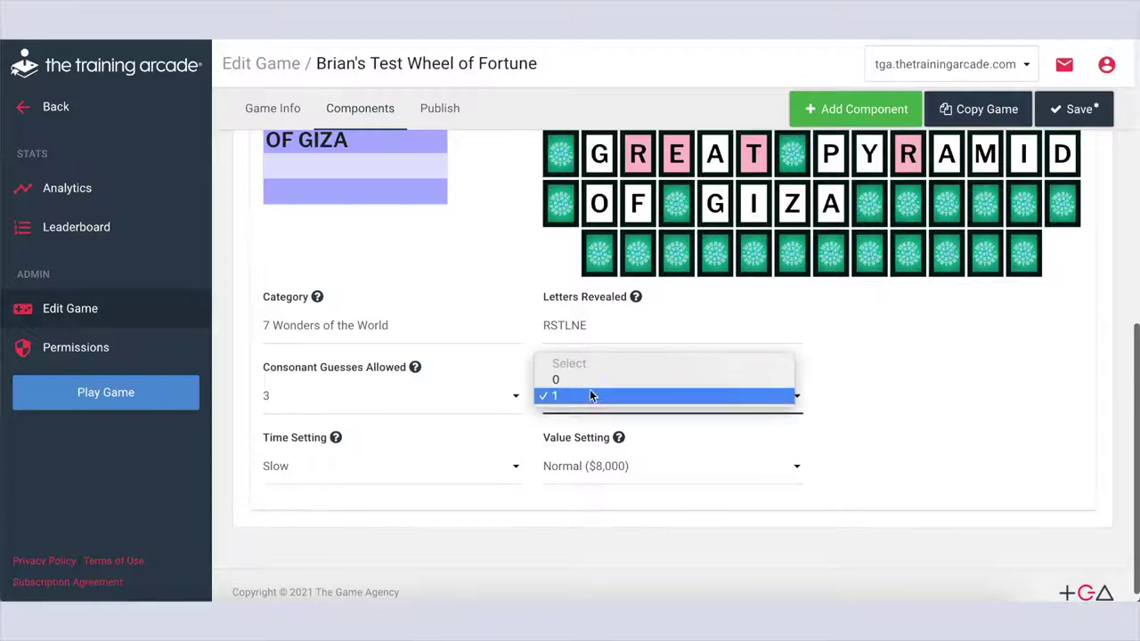
click(590, 397)
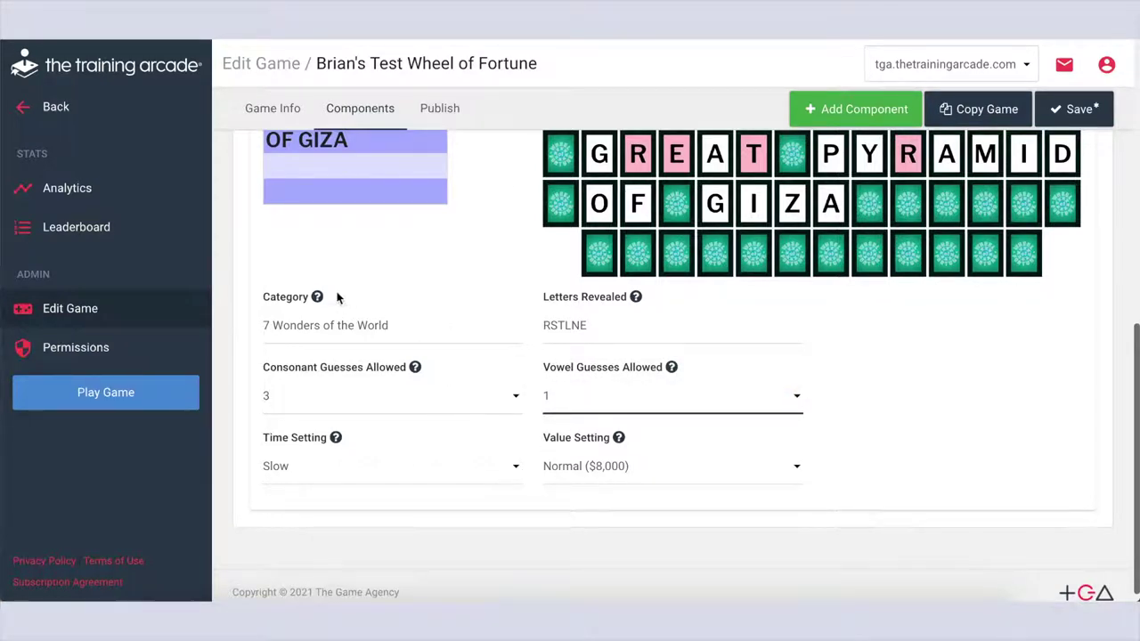
Step: Read the help notes for the puzzle's Category, Consonant Guesses Allowed and Letters Revealed settings
mouse_move(319, 299)
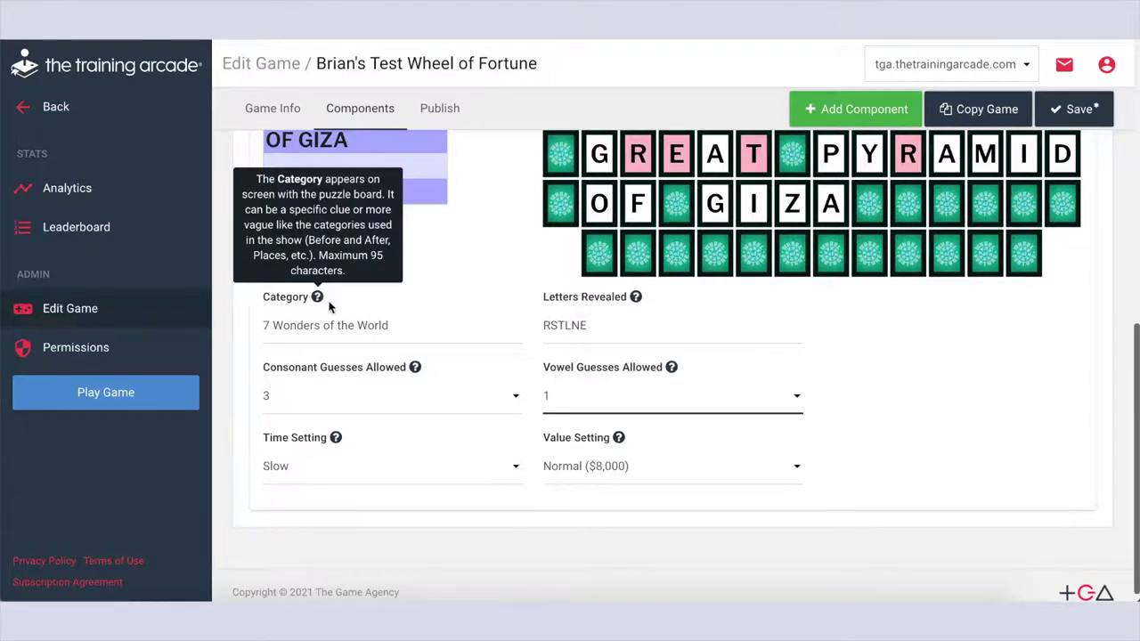
mouse_move(416, 370)
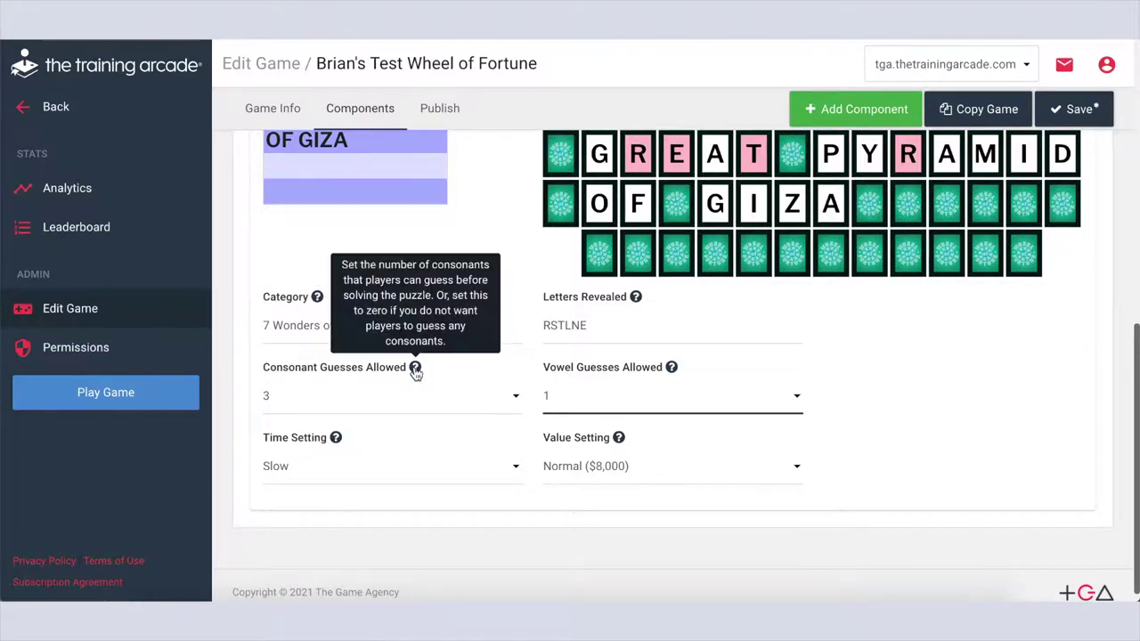
mouse_move(638, 307)
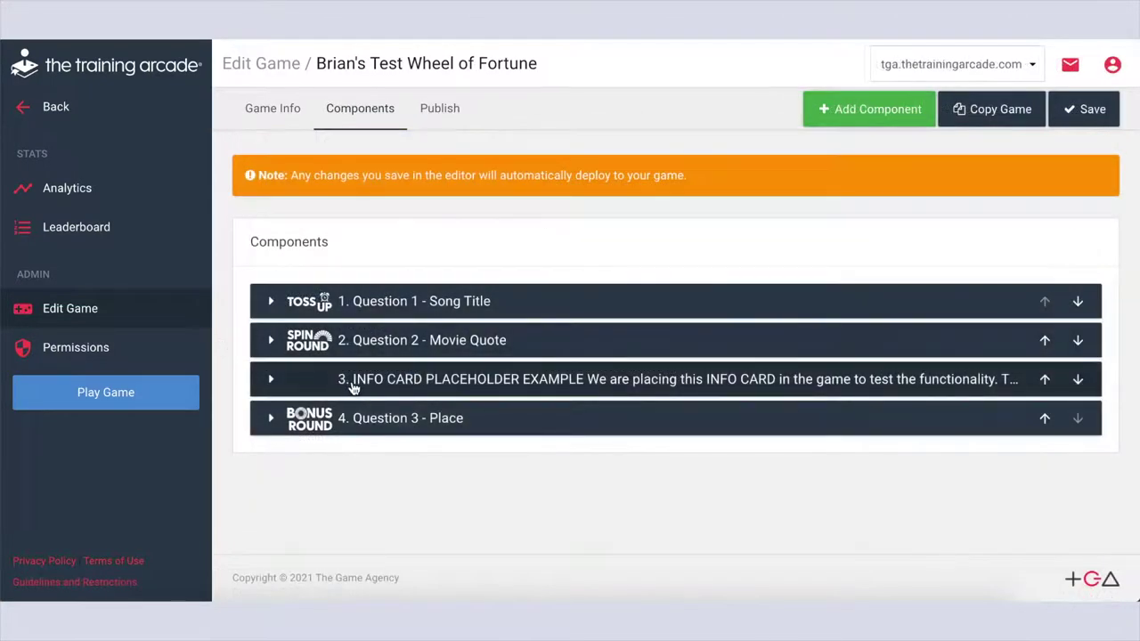
Step: Open the INFO CARD PLACEHOLDER EXAMPLE component and review its text, image, video and in-game preview
click(352, 378)
scroll(238, 441, down, 3)
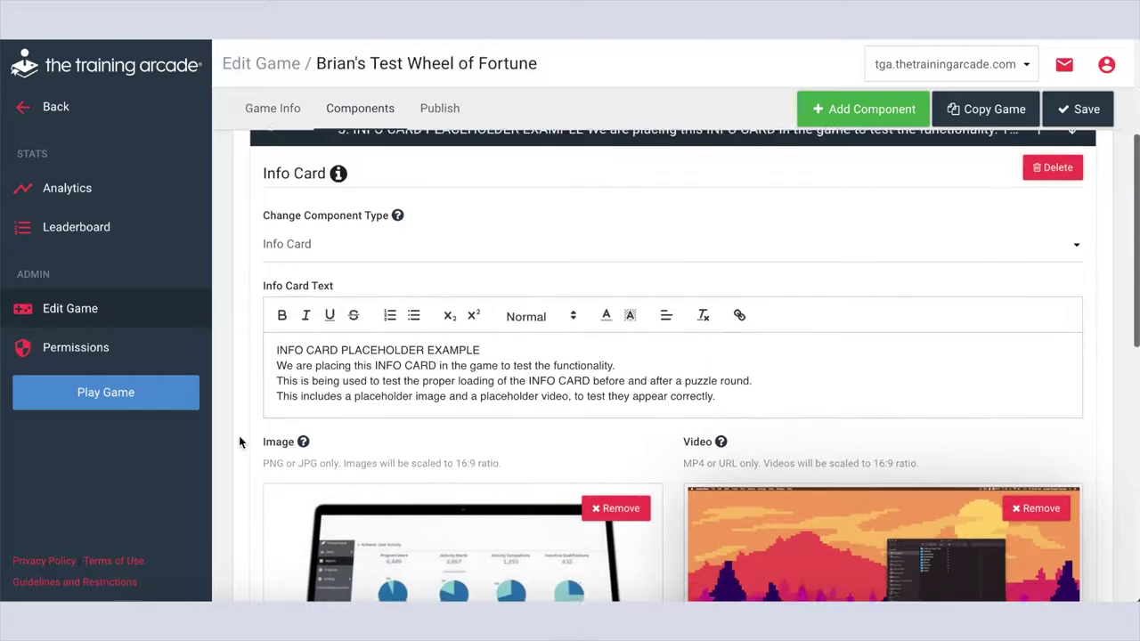
scroll(239, 439, down, 1)
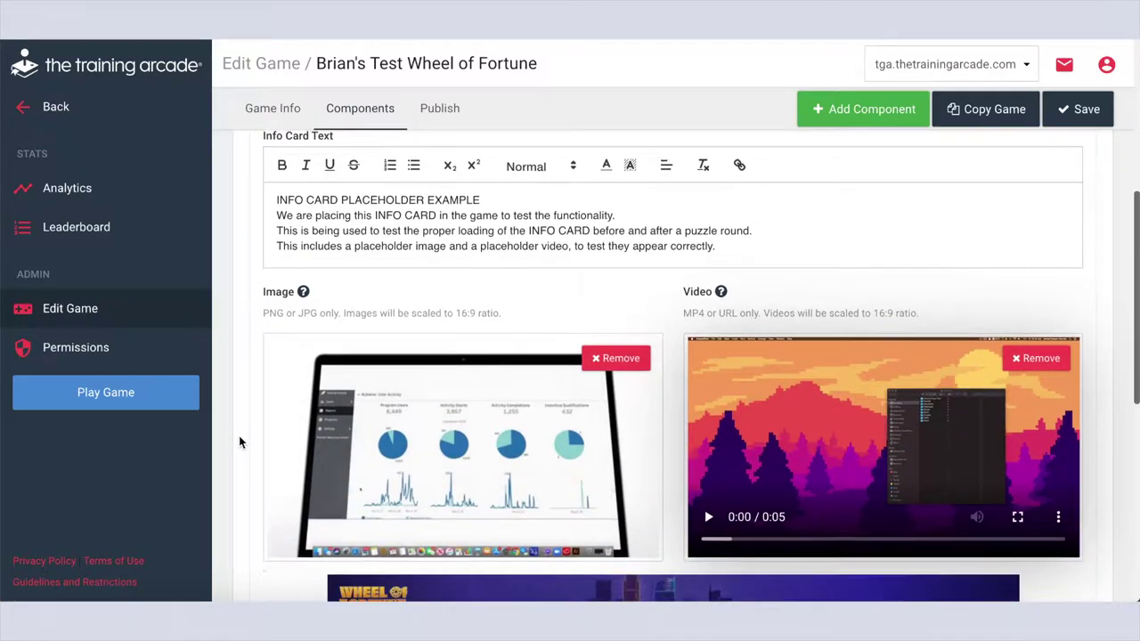
scroll(239, 441, down, 3)
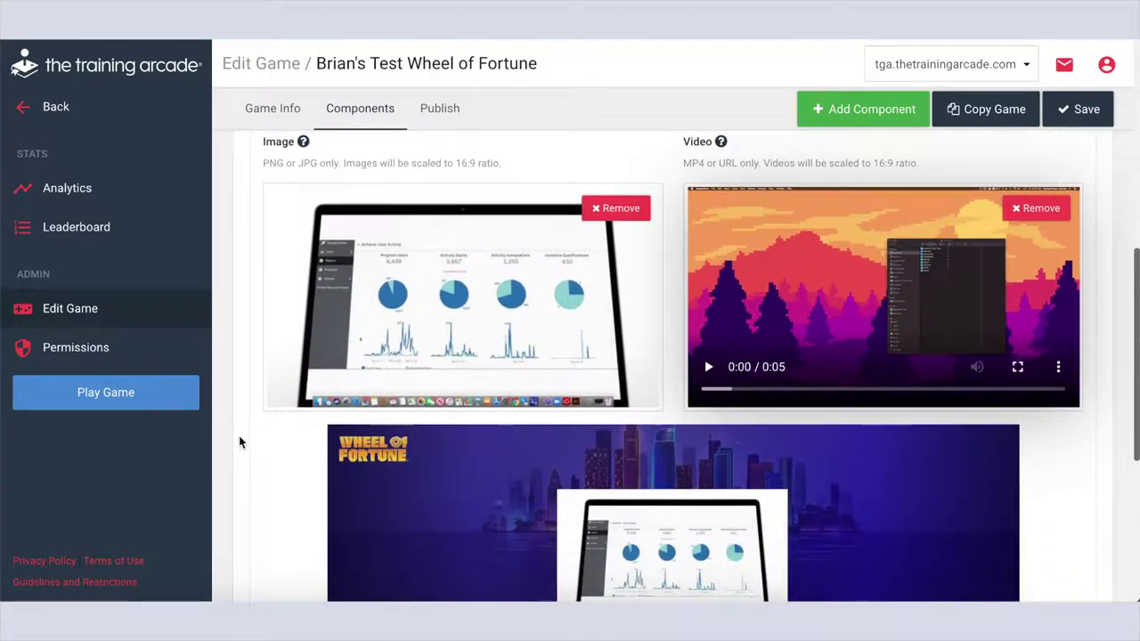
scroll(239, 442, down, 4)
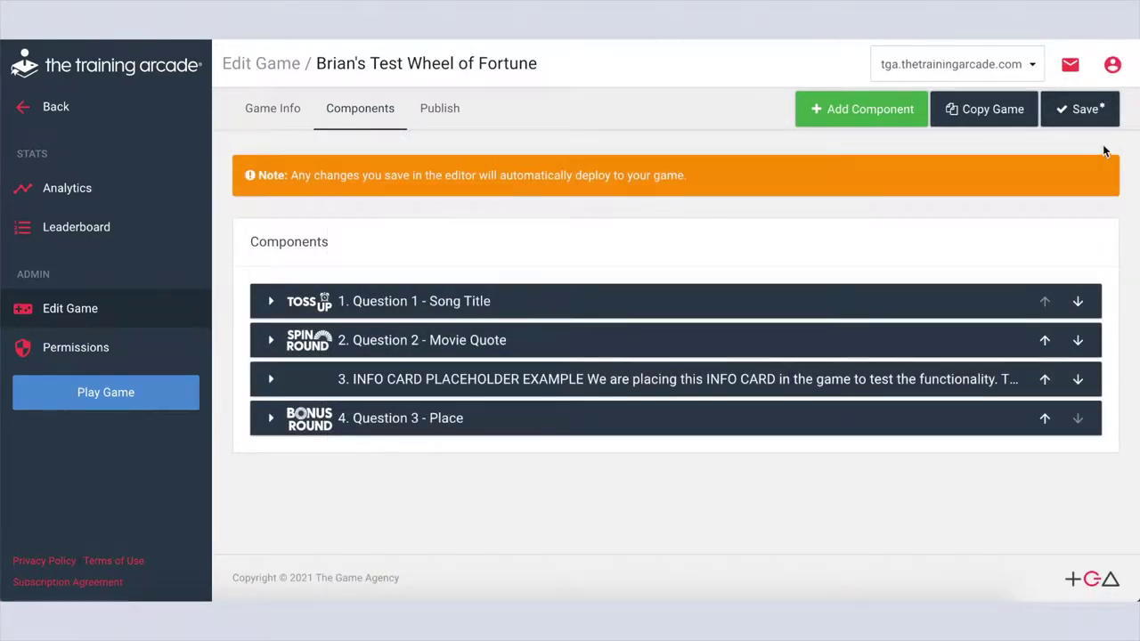
Step: Open the game's publishing options and examine the game URL, embed and SCORM download settings
click(443, 111)
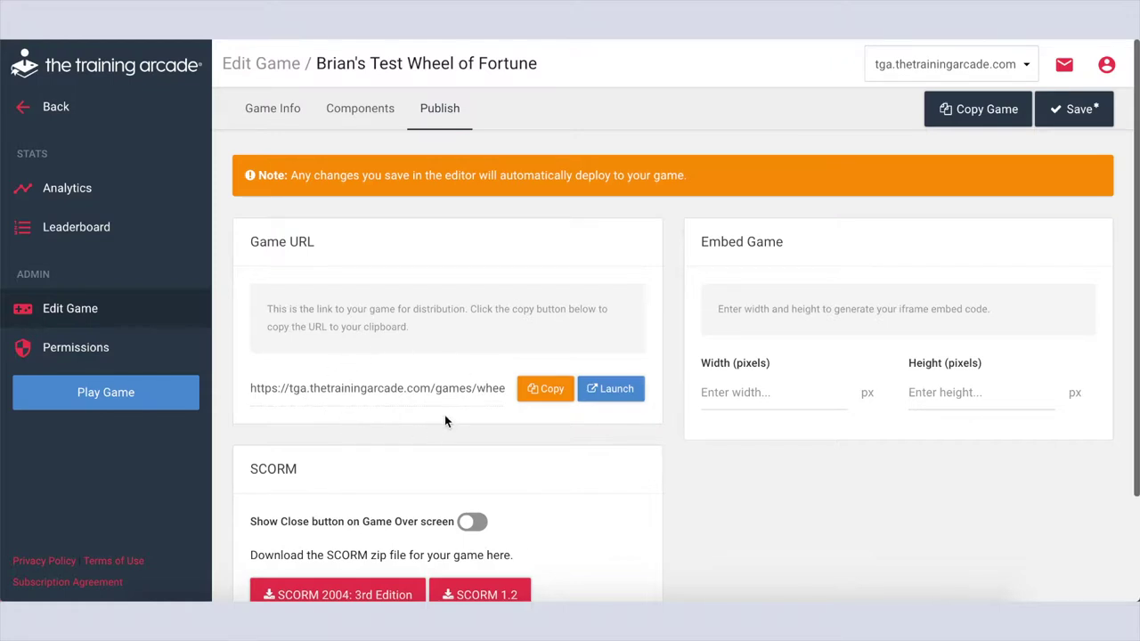
scroll(447, 421, down, 2)
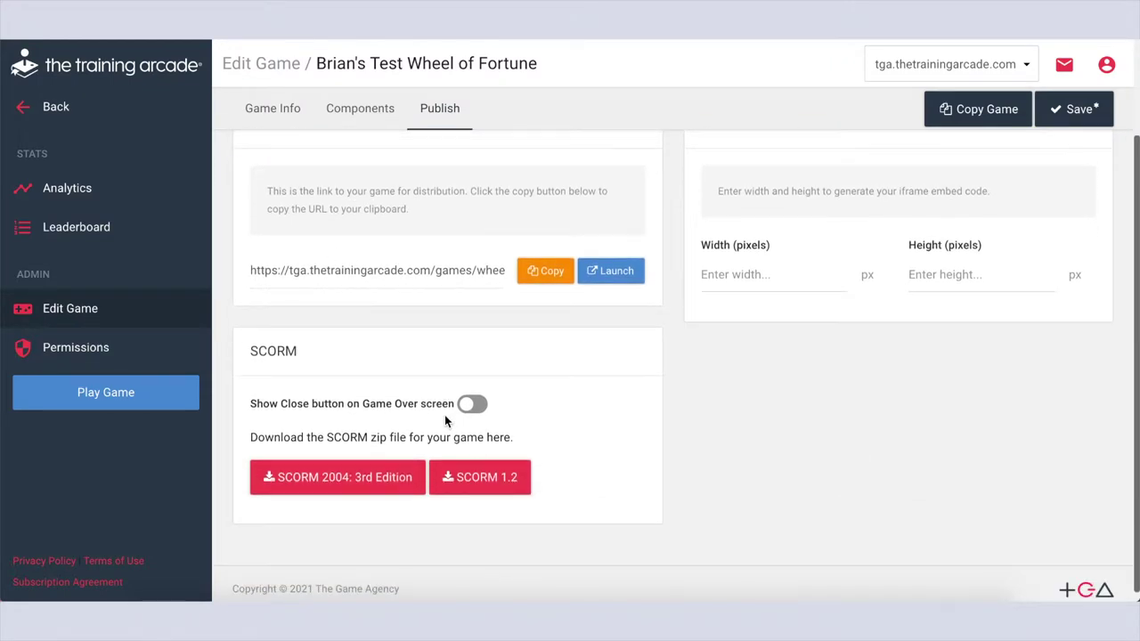